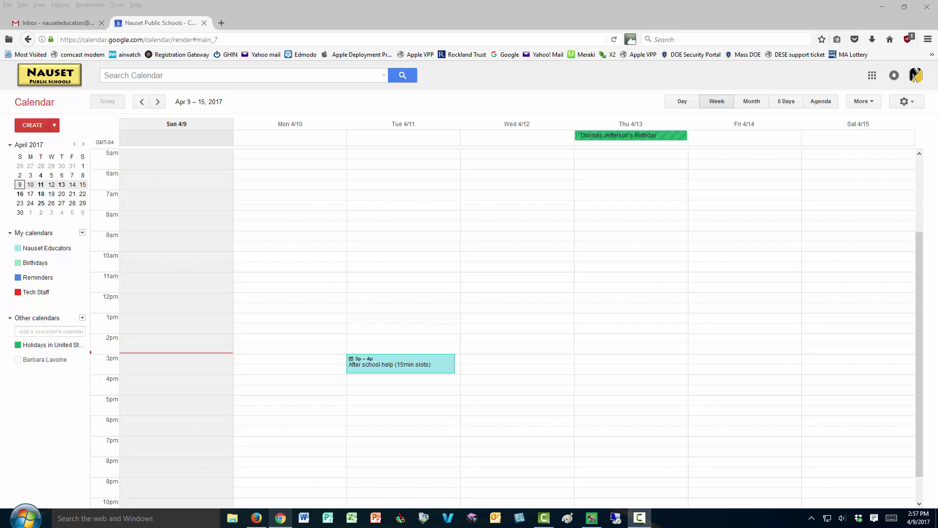
Step: Create a detailed event titled "Collaboration time" on Thursday, April 13, starting at 8:00am
click(630, 219)
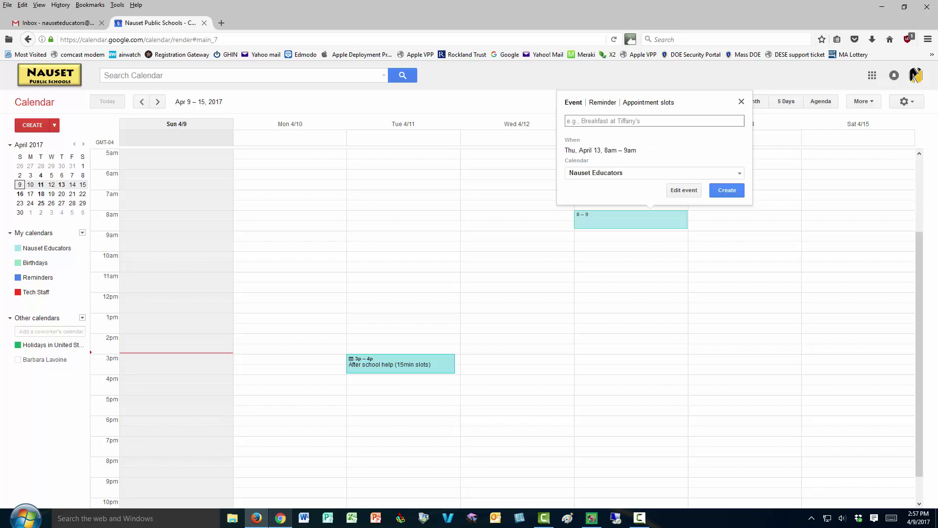
click(684, 190)
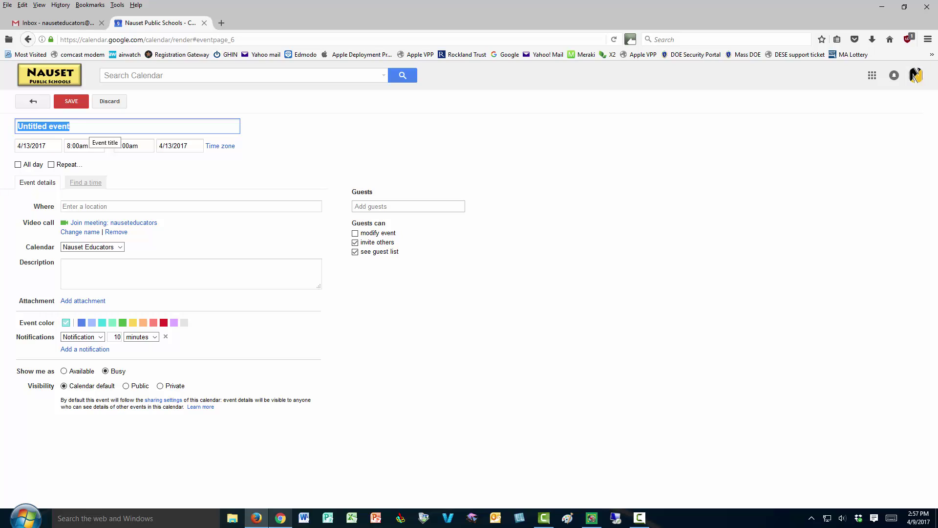
text(C)
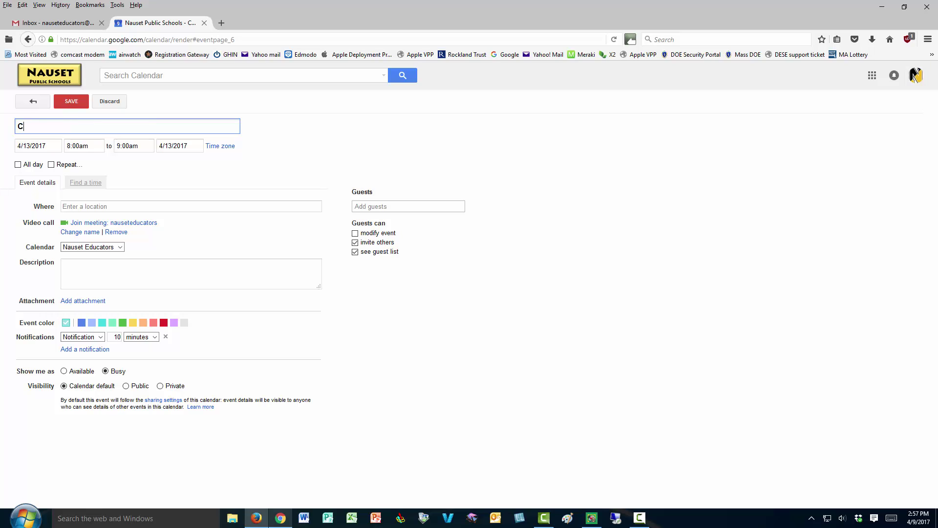
text(ollaboration time)
Step: Set the Collaboration time event's end time to 1:00pm
key(Tab)
key(Tab)
key(Tab)
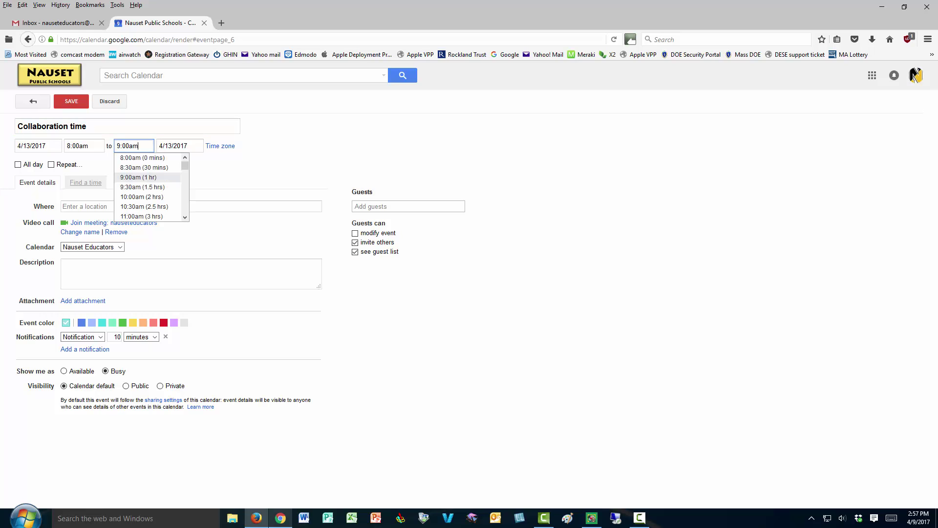
key(Down)
key(Down)
key(Down)
key(Down)
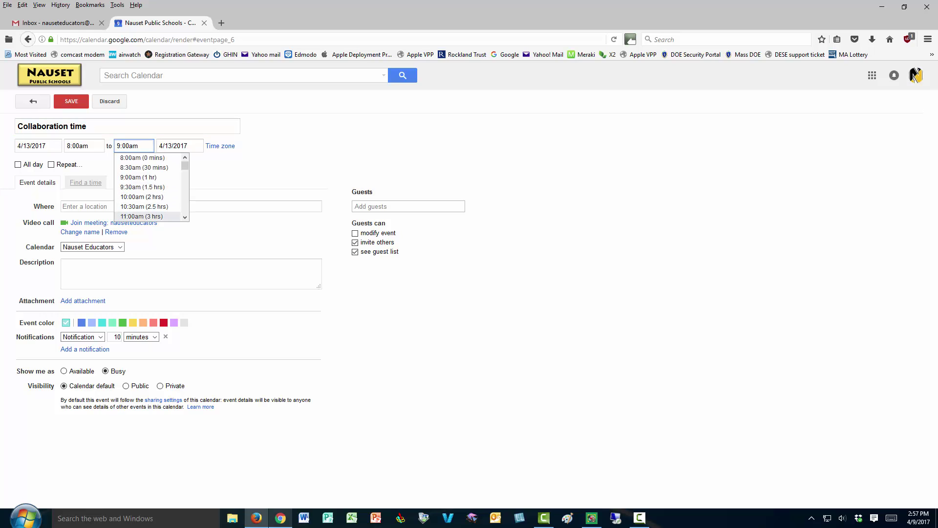
key(Down)
key(Down)
key(Down)
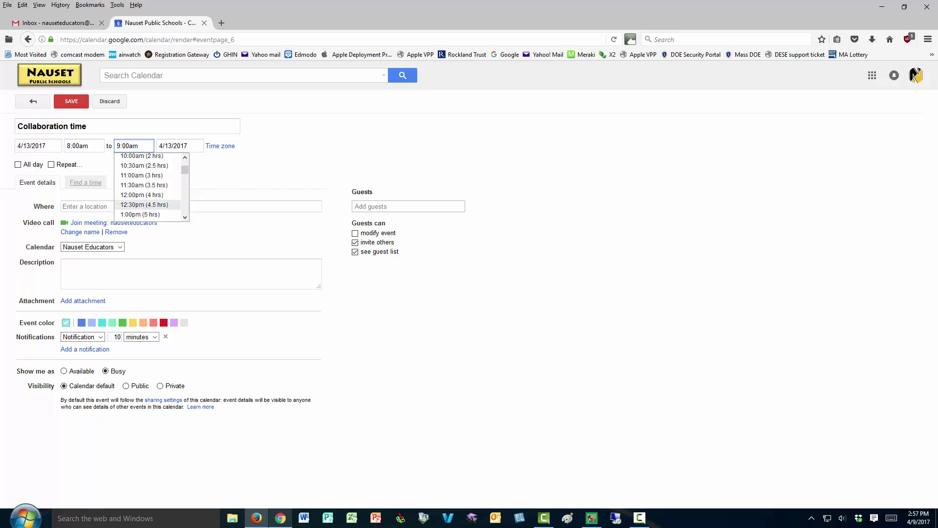
key(Down)
key(Return)
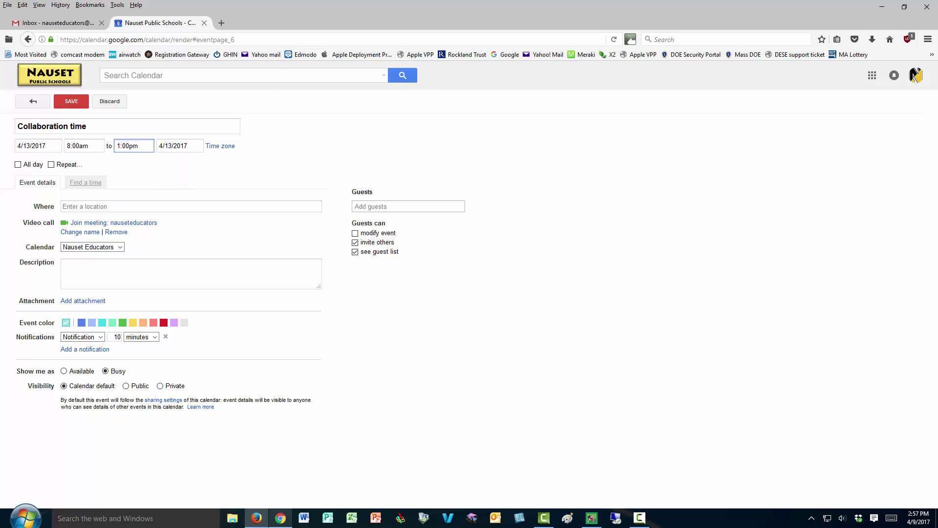
Step: Show the event's Find a time schedule and add the coworker as a guest
click(85, 182)
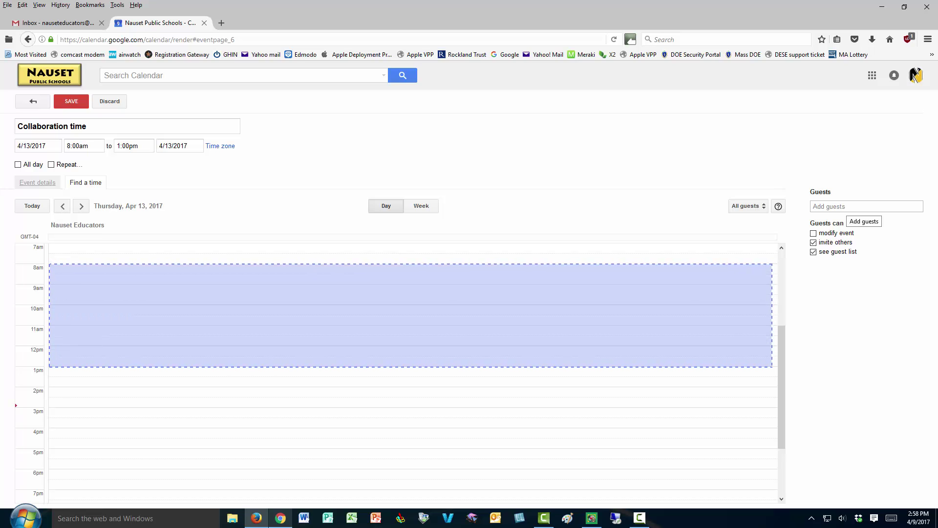
text(bar)
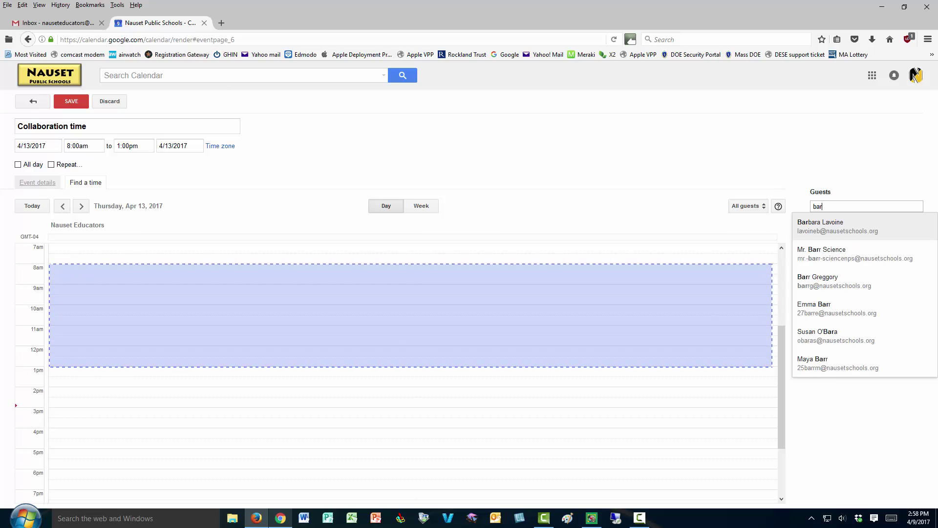
key(Return)
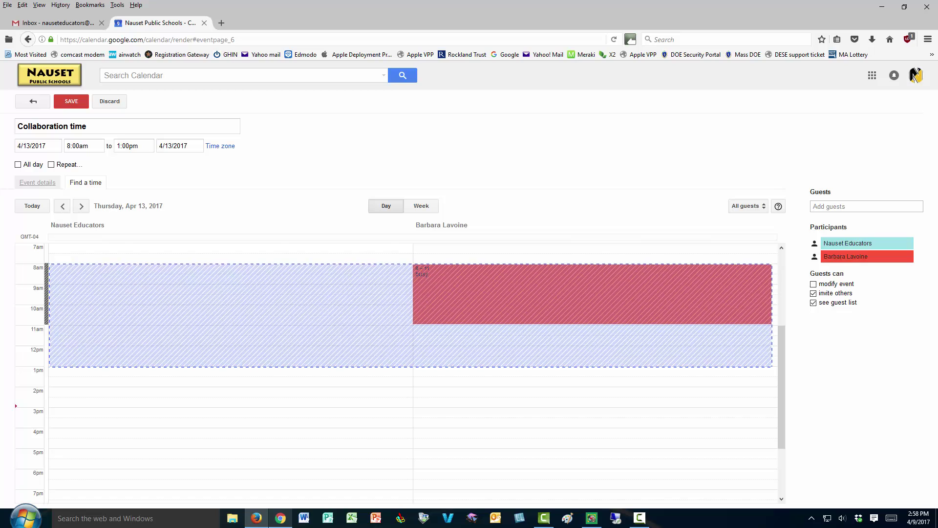
Step: Reschedule the event to 11:30am–12:30pm, clear of the coworker's busy block, and save it with invitations sent to the guest
mouse_move(659, 284)
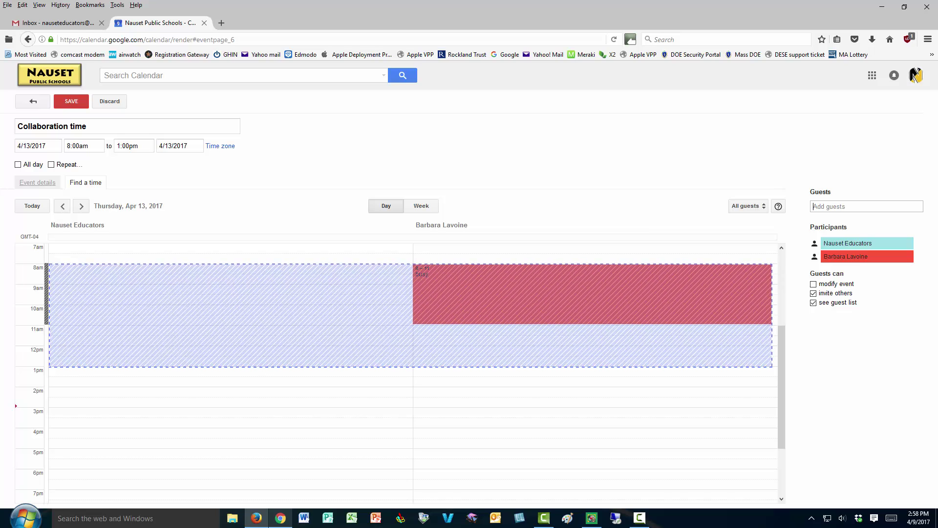
drag(411, 315, 410, 387)
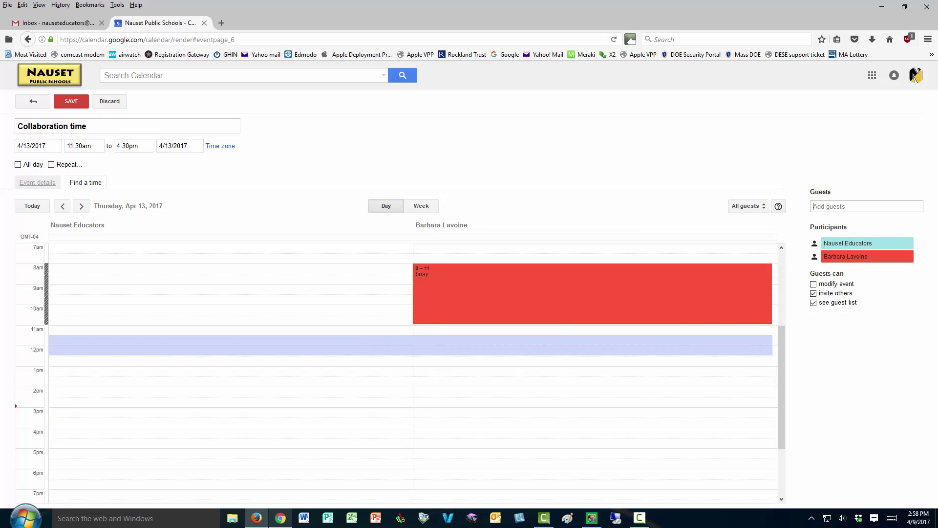
drag(410, 355, 410, 356)
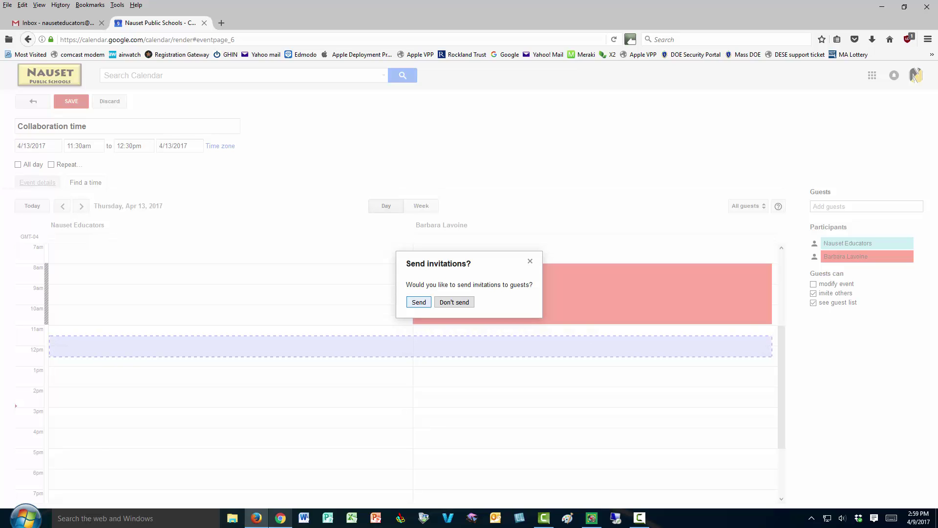
key(Return)
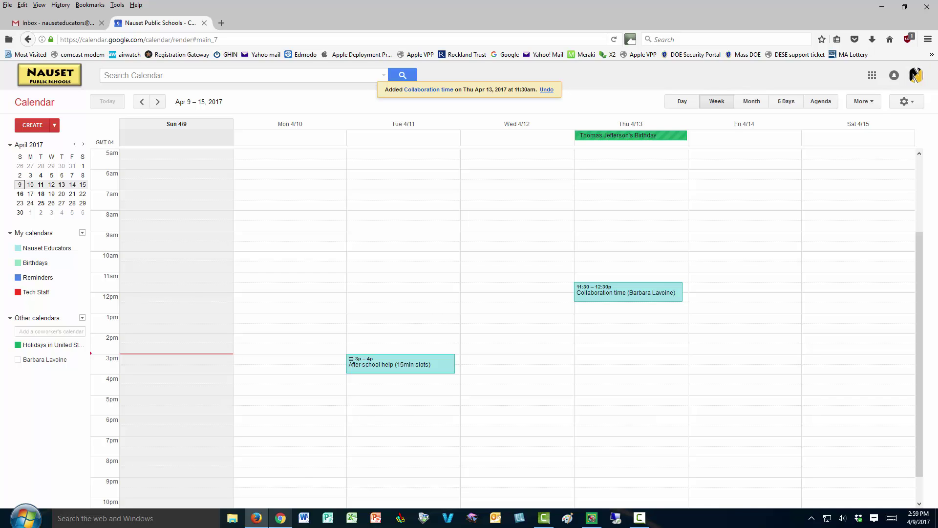
Step: Switch to the coworker's Gmail in Chrome, refresh the inbox and reply Yes to the Collaboration time invitation
click(882, 7)
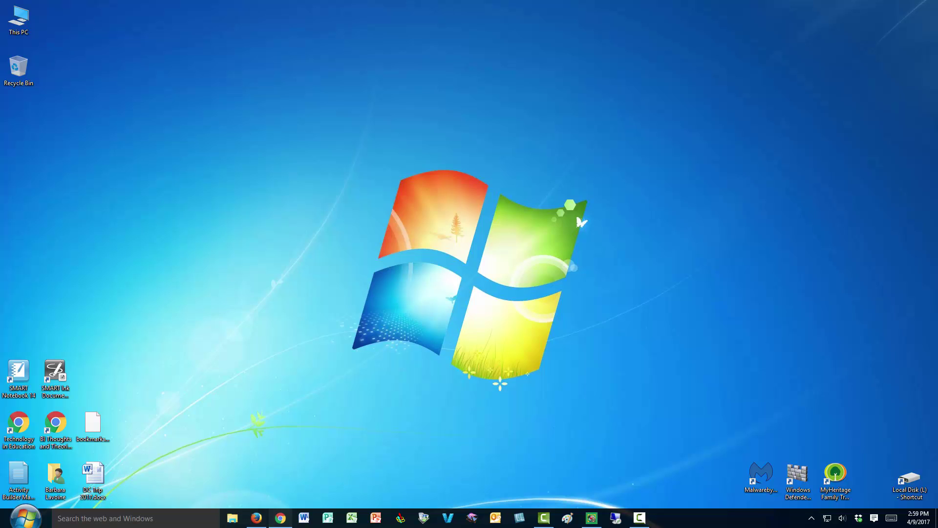
click(280, 518)
key(F5)
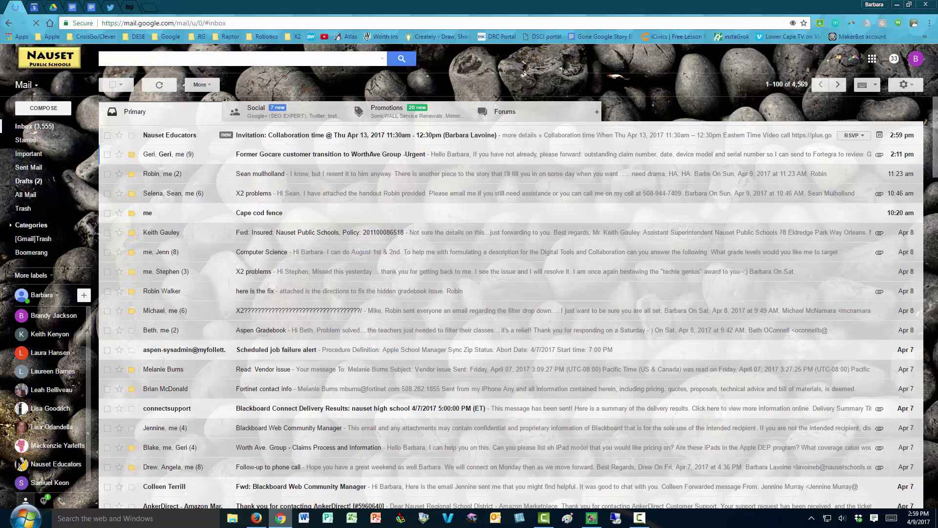
click(365, 135)
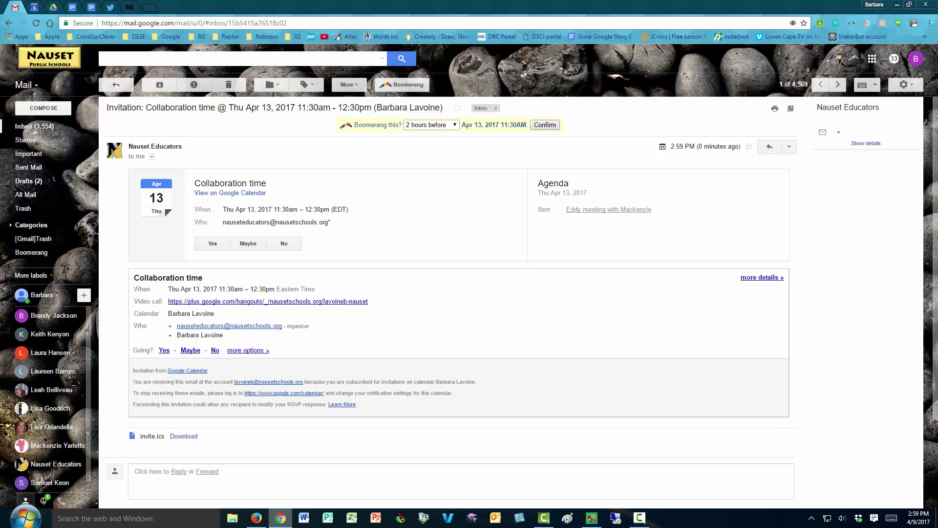
click(212, 243)
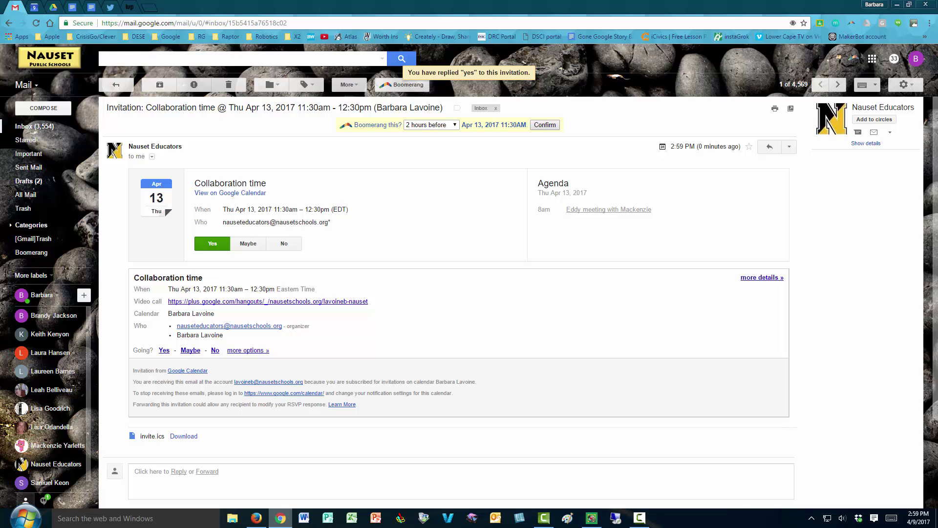
Step: View the coworker's Google Calendar, and look through the General, Mobile Setup and Calendars settings
click(34, 8)
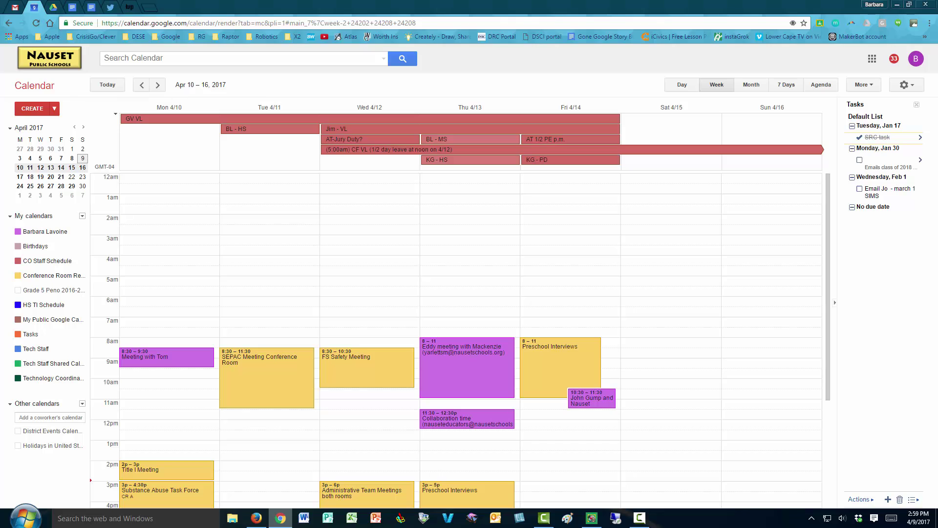
click(904, 85)
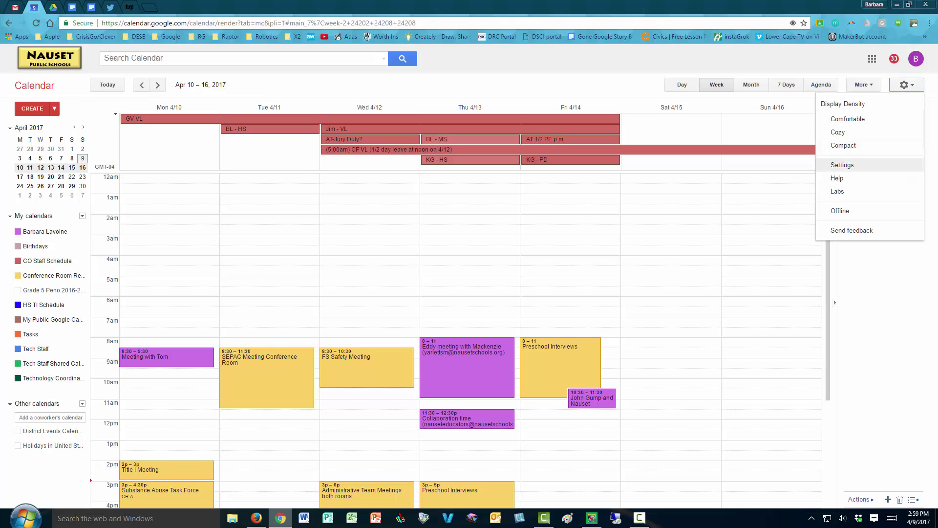
click(841, 164)
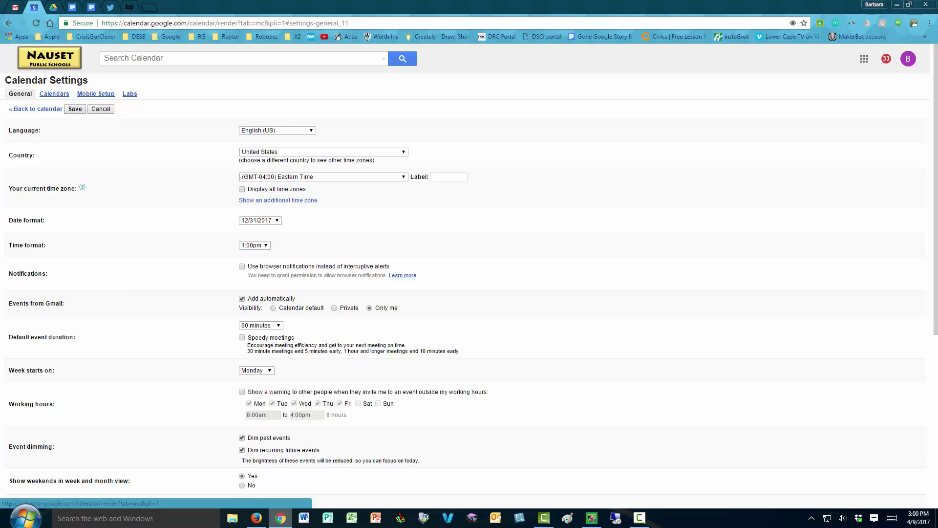
click(96, 94)
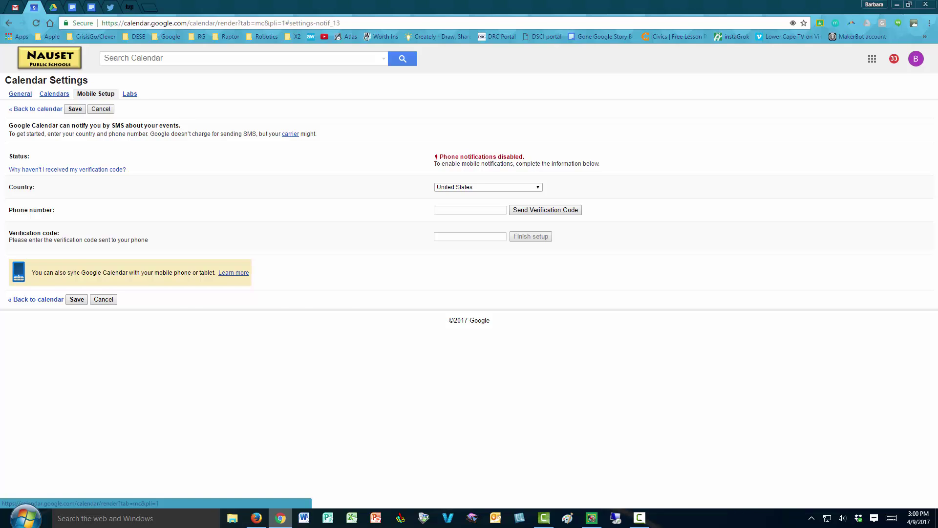
click(54, 94)
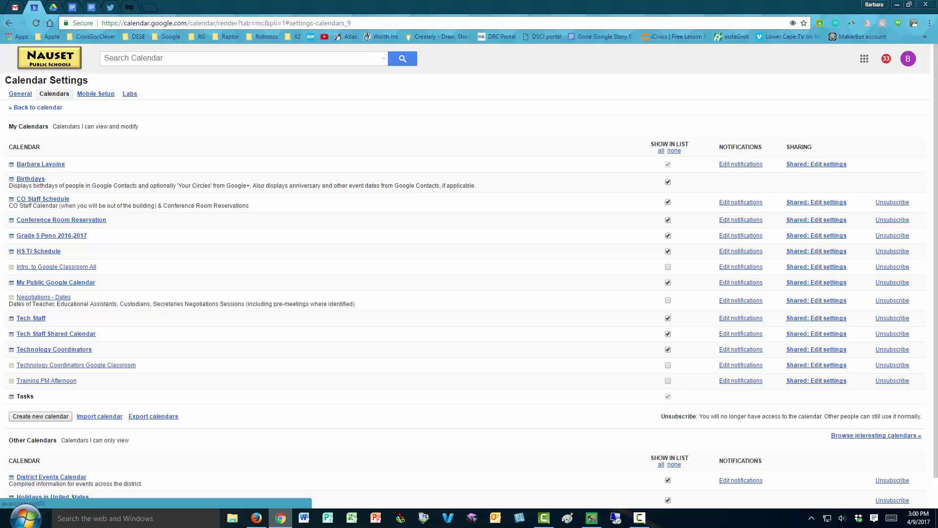
Step: In the personal calendar's sharing settings, keep the Nauset Educators account at "See only free/busy (hide details)" and save
click(40, 164)
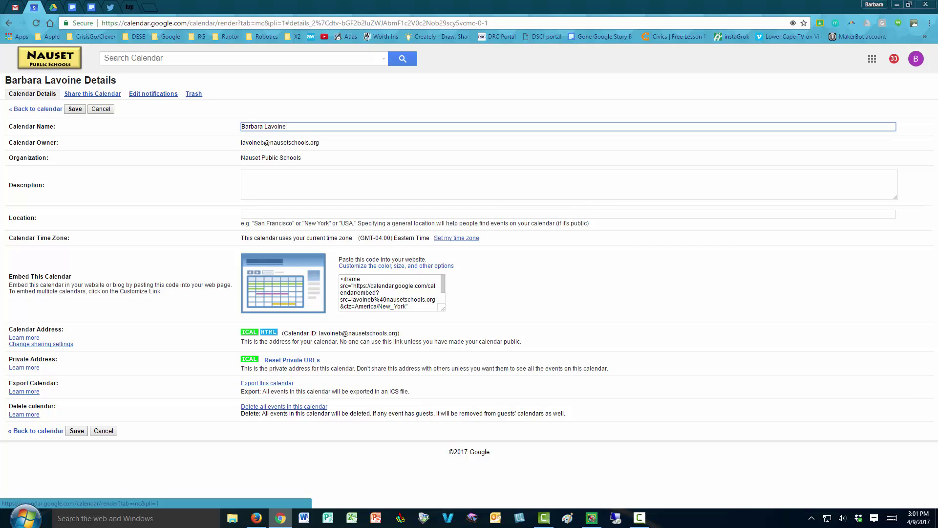
click(92, 94)
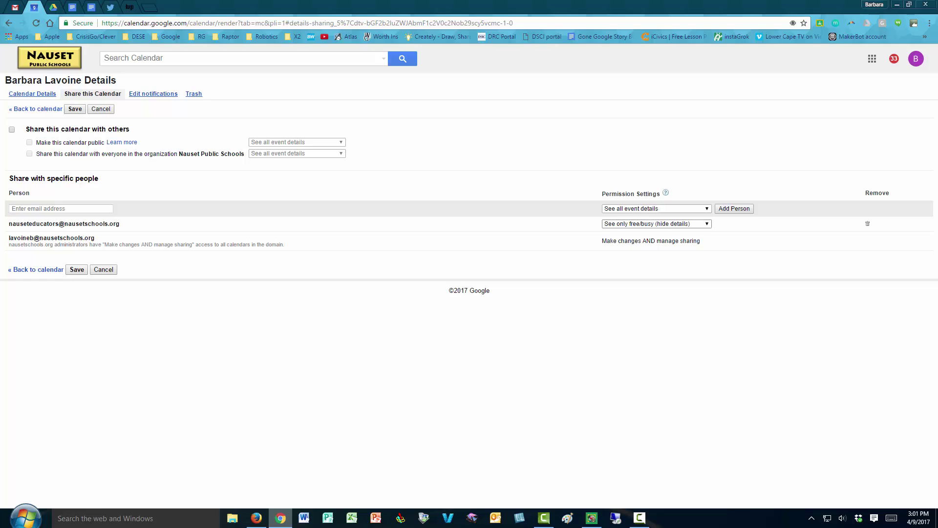
click(706, 224)
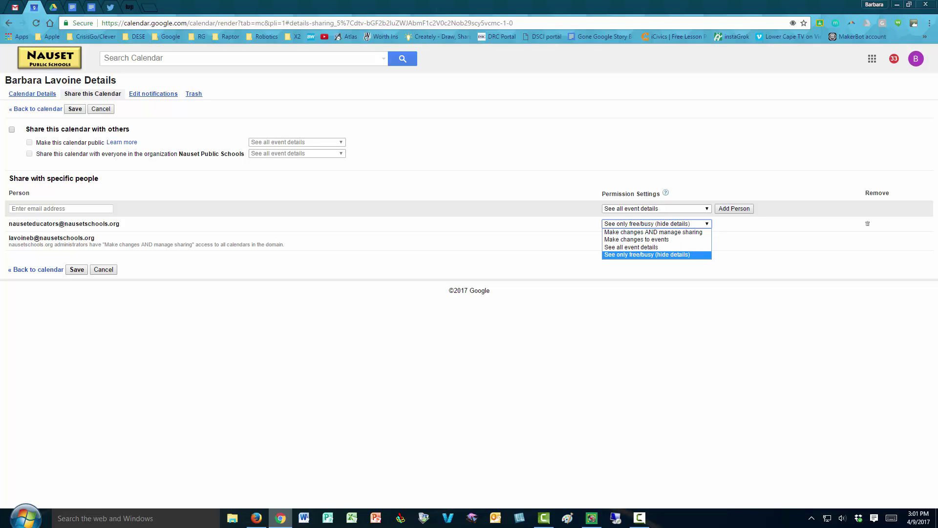
key(Return)
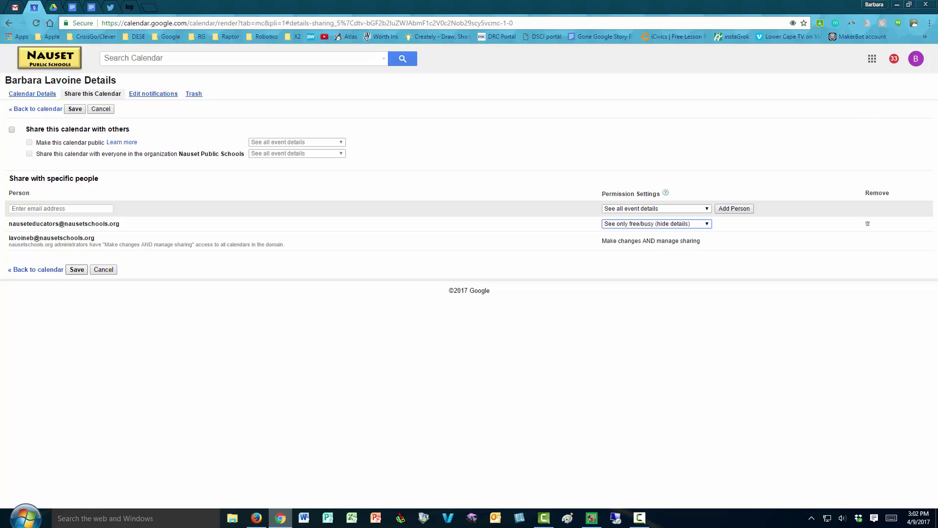
click(76, 269)
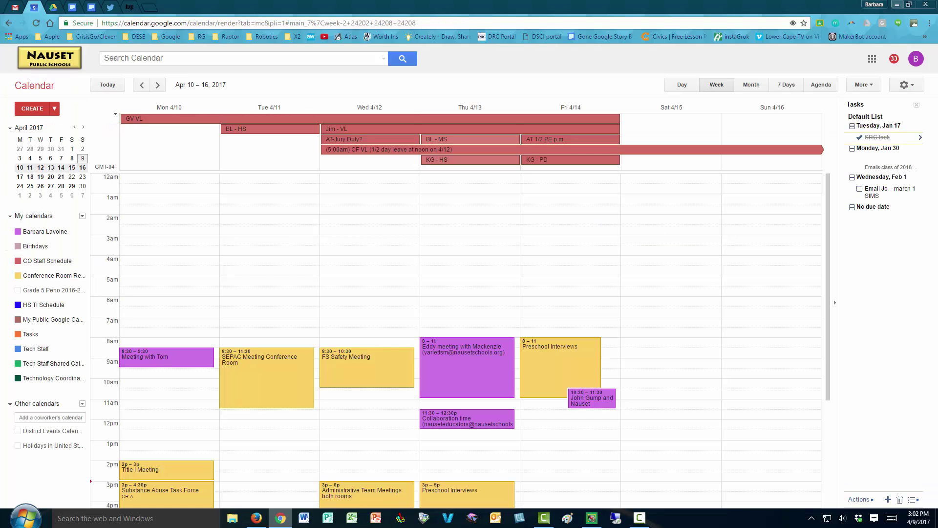
Step: Switch back to the calendar in Firefox and view the Collaboration time event's details and Find a time schedule
key(super+d)
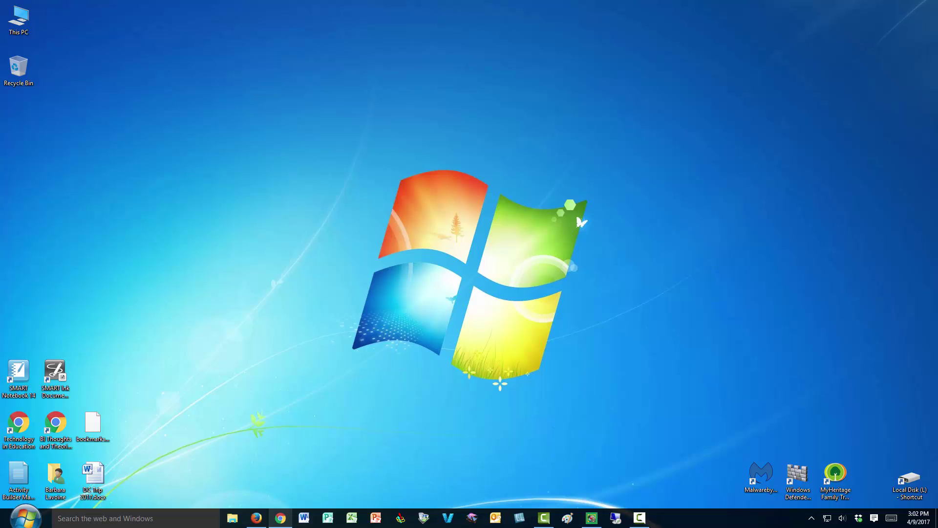
key(super+d)
key(alt+Tab)
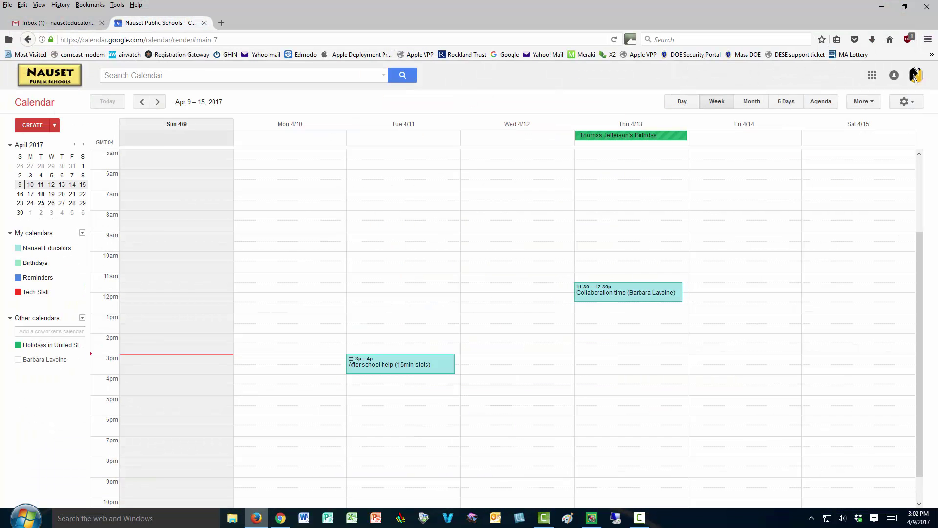
click(675, 289)
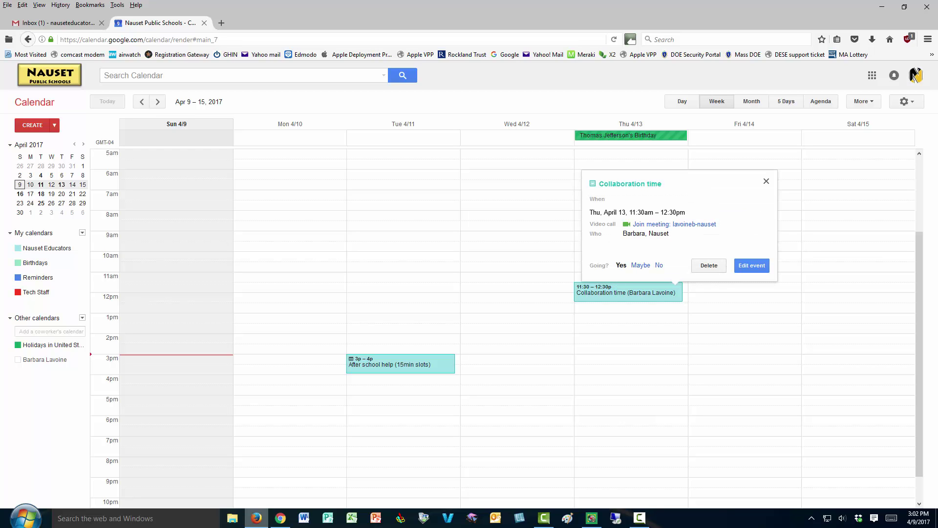
click(751, 265)
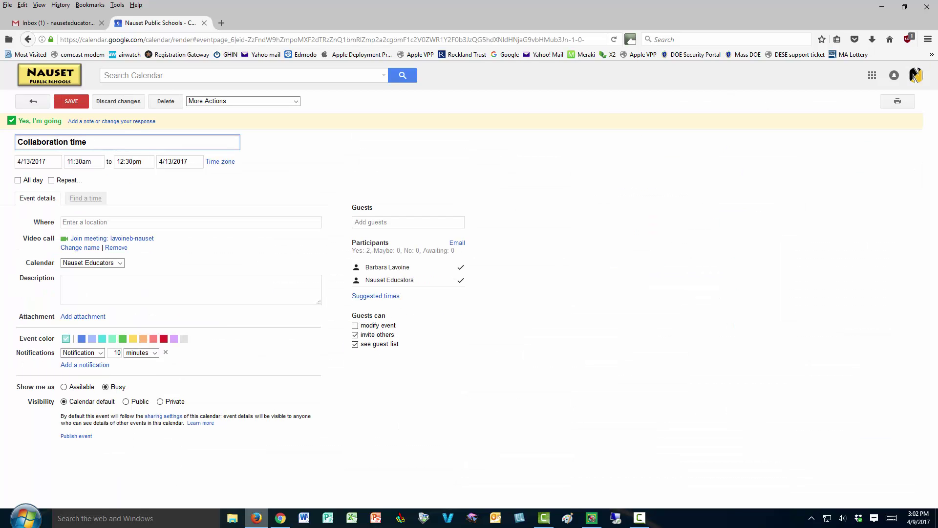
click(85, 198)
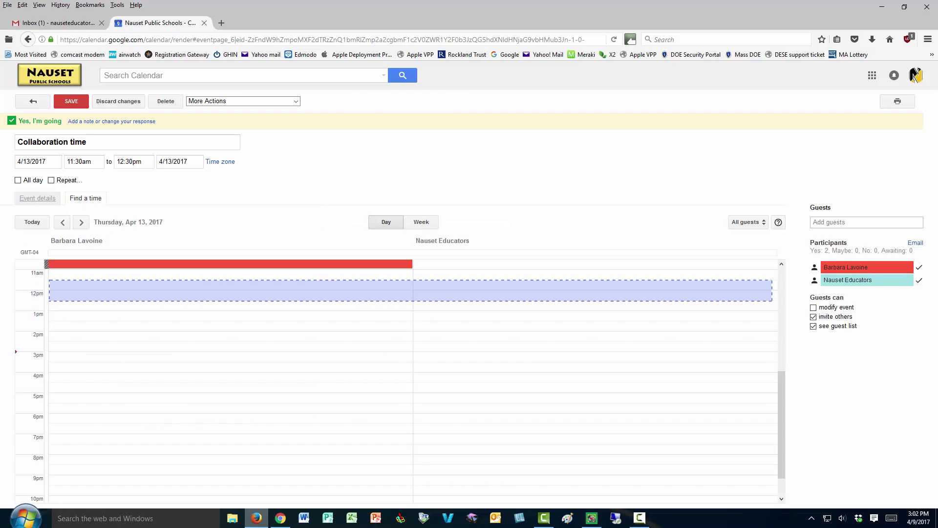